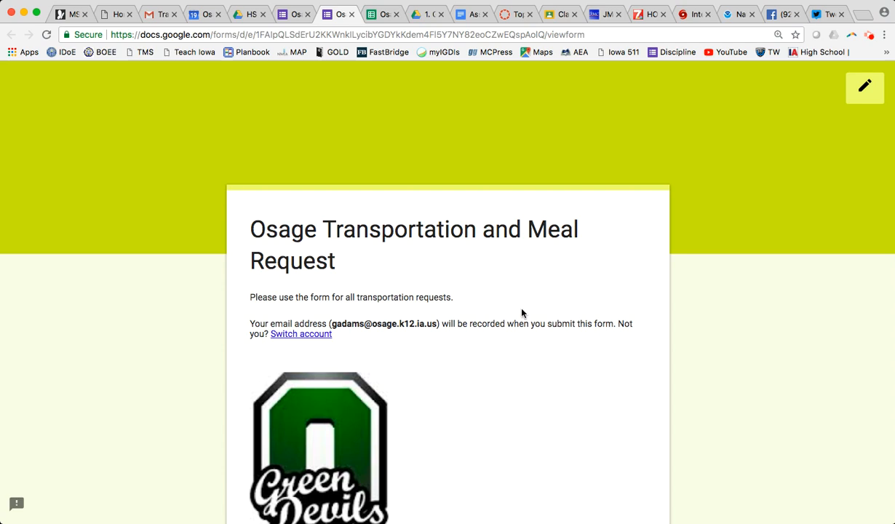
Enter the requester's name and the activity "Nature Center" in the transportation request form.
{"action": "scroll", "coordinate": [522, 313], "scroll_direction": "down", "scroll_amount": 2}
{"action": "scroll", "coordinate": [522, 313], "scroll_direction": "down", "scroll_amount": 3}
{"action": "scroll", "coordinate": [522, 313], "scroll_direction": "down", "scroll_amount": 5}
{"action": "left_click", "coordinate": [322, 350]}
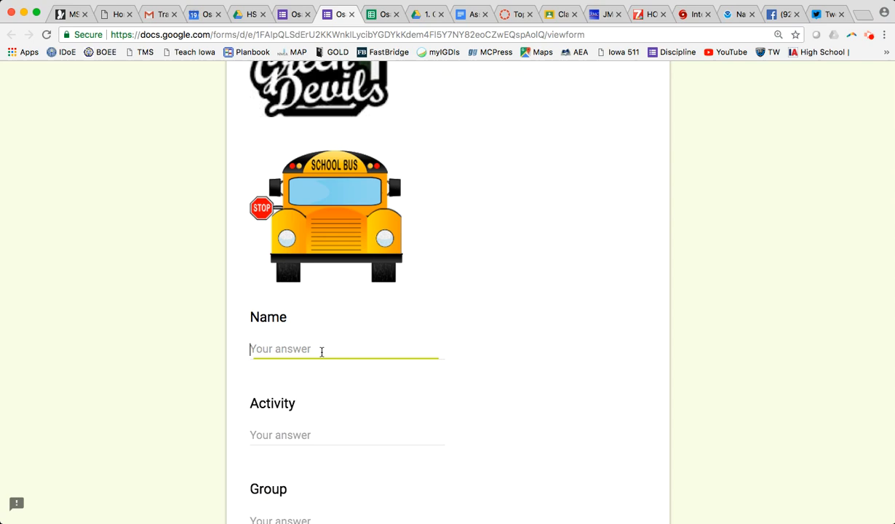
{"action": "type", "text": "Greg"}
{"action": "left_click", "coordinate": [290, 433]}
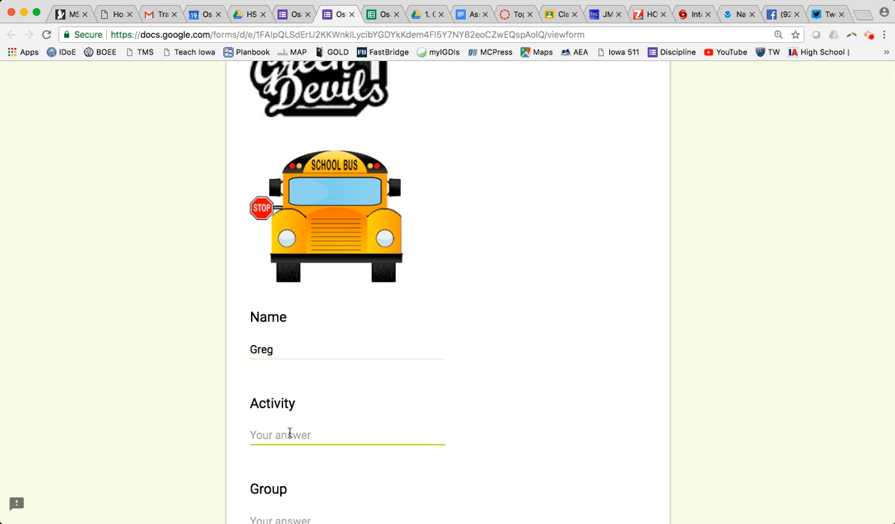
{"action": "type", "text": "Nature Center"}
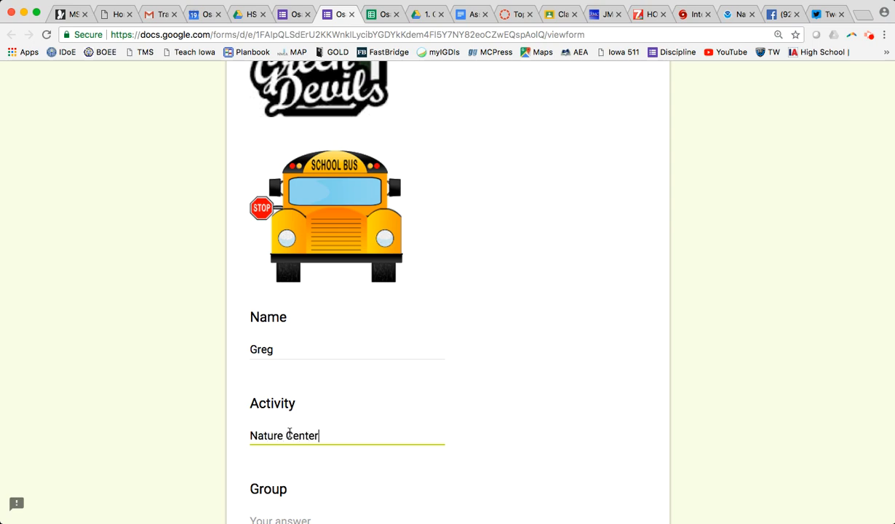
Fill in "2nd grade" as the group and 75 as the number of people to be transported.
{"action": "scroll", "coordinate": [340, 400], "scroll_direction": "down", "scroll_amount": 5}
{"action": "left_click", "coordinate": [280, 321]}
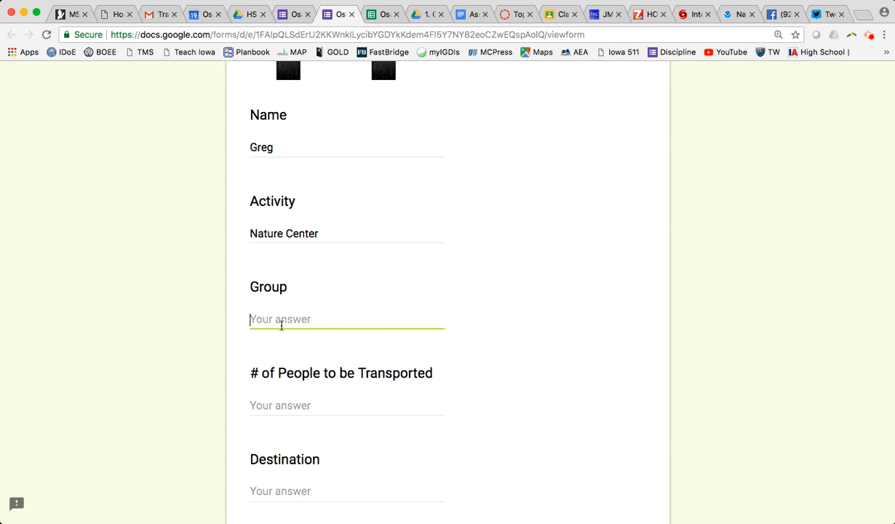
{"action": "type", "text": "2nd grade"}
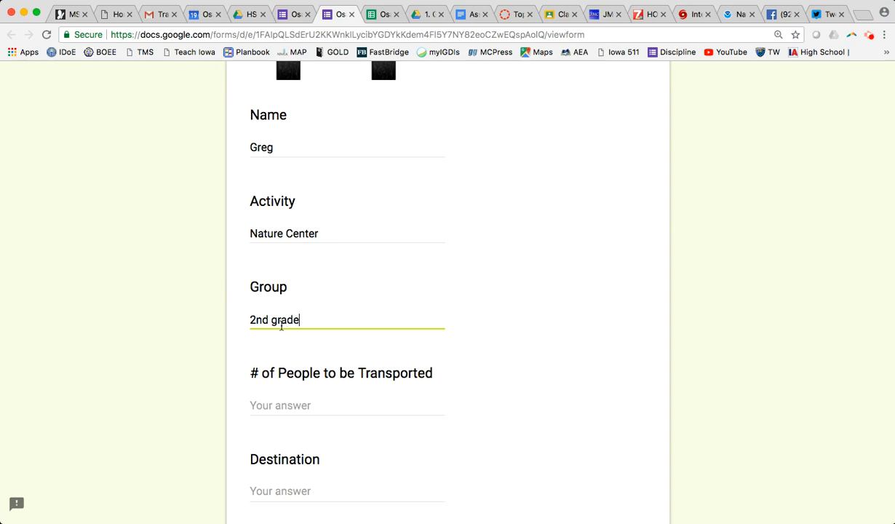
{"action": "left_click", "coordinate": [283, 406]}
{"action": "type", "text": "75"}
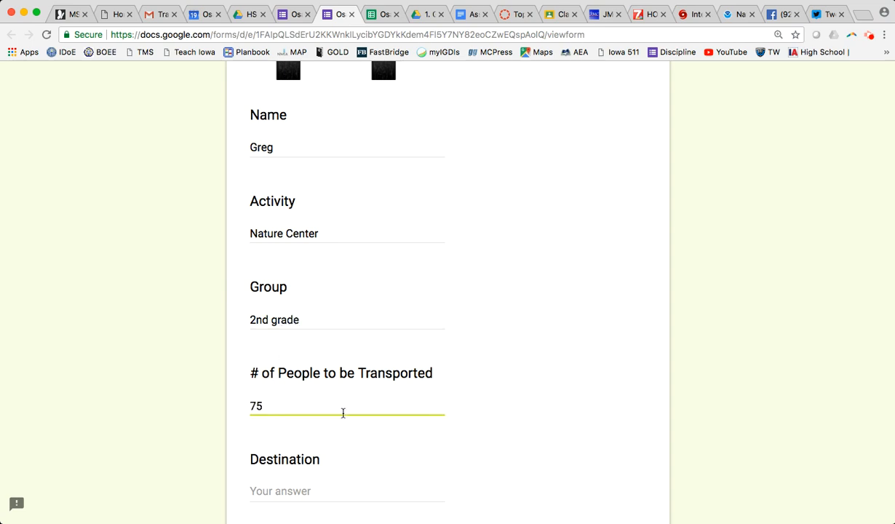
Enter "Nature Center" as the destination and request a Bus as the vehicle.
{"action": "scroll", "coordinate": [343, 412], "scroll_direction": "down", "scroll_amount": 3}
{"action": "left_click", "coordinate": [293, 376]}
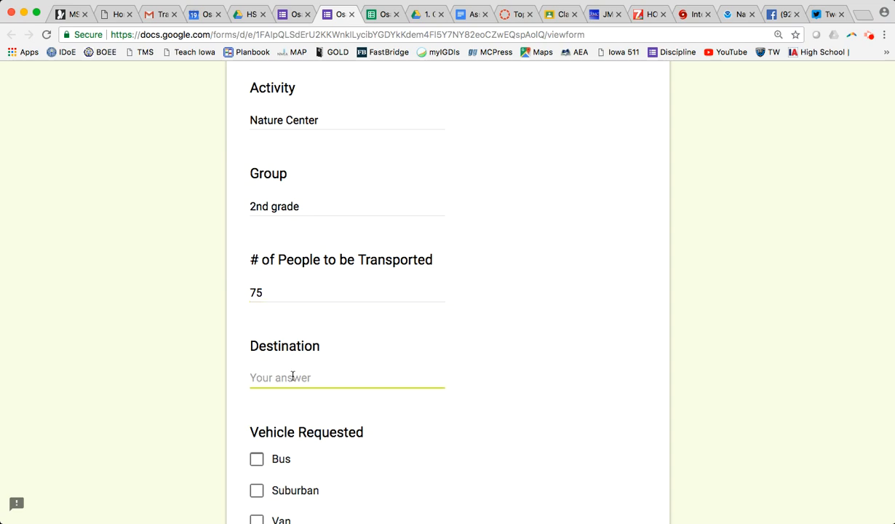
{"action": "type", "text": "Nature Center"}
{"action": "scroll", "coordinate": [402, 394], "scroll_direction": "down", "scroll_amount": 2}
{"action": "left_click", "coordinate": [255, 310]}
Set the quantity of vehicles to 2.
{"action": "scroll", "coordinate": [340, 314], "scroll_direction": "down", "scroll_amount": 1}
{"action": "scroll", "coordinate": [394, 319], "scroll_direction": "down", "scroll_amount": 2}
{"action": "left_click", "coordinate": [290, 345]}
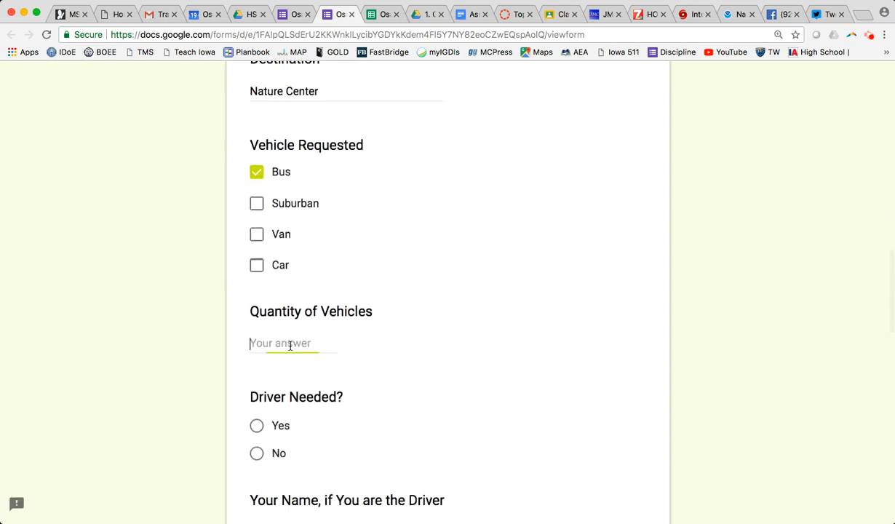
{"action": "type", "text": "2"}
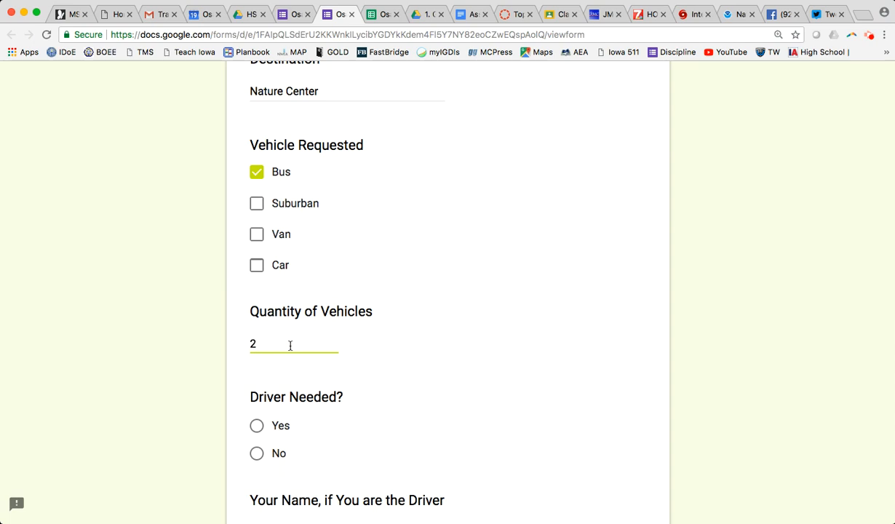
Try "2 buses" as the vehicle quantity and reduce the entry to the number 2 again.
{"action": "type", "text": " buses"}
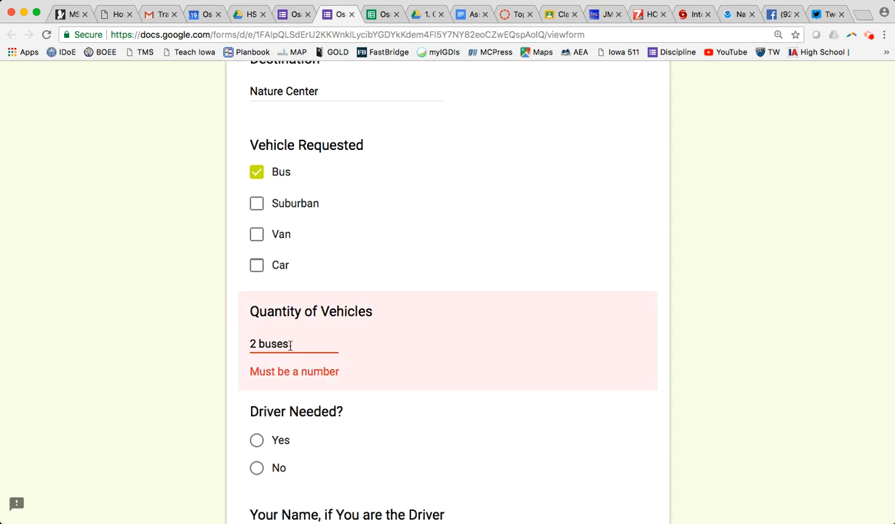
{"action": "key", "text": "BackSpace"}
{"action": "key", "text": "BackSpace"}
{"action": "key", "text": "BackSpace"}
{"action": "key", "text": "BackSpace"}
{"action": "key", "text": "BackSpace"}
{"action": "key", "text": "BackSpace"}
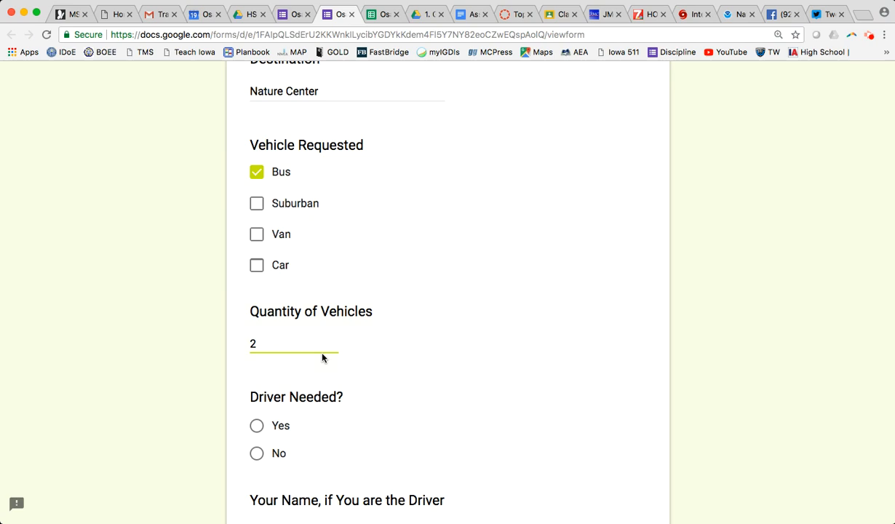
{"action": "type", "text": "buses"}
{"action": "left_click", "coordinate": [428, 284]}
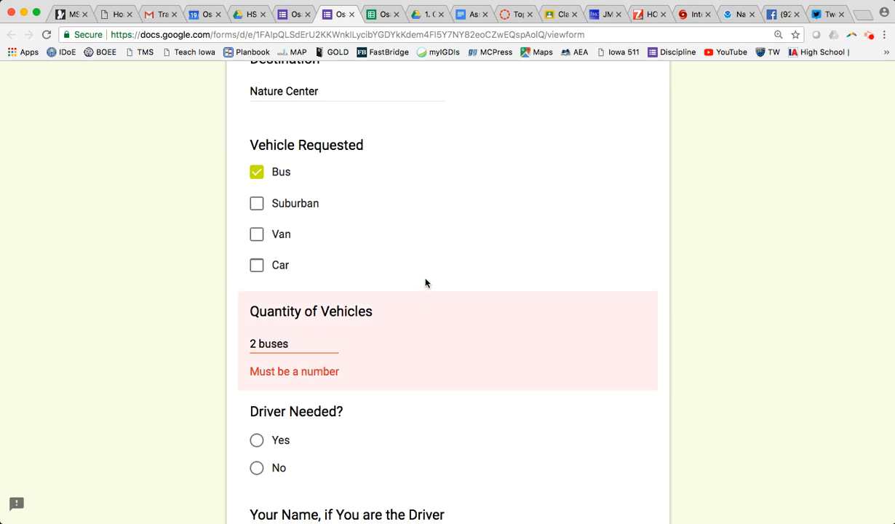
{"action": "left_click", "coordinate": [289, 348]}
{"action": "key", "text": "BackSpace"}
{"action": "key", "text": "BackSpace"}
{"action": "key", "text": "BackSpace"}
{"action": "key", "text": "BackSpace"}
{"action": "key", "text": "BackSpace"}
Answer Yes to whether a driver is needed and leave the driver's name blank.
{"action": "scroll", "coordinate": [376, 393], "scroll_direction": "down", "scroll_amount": 3}
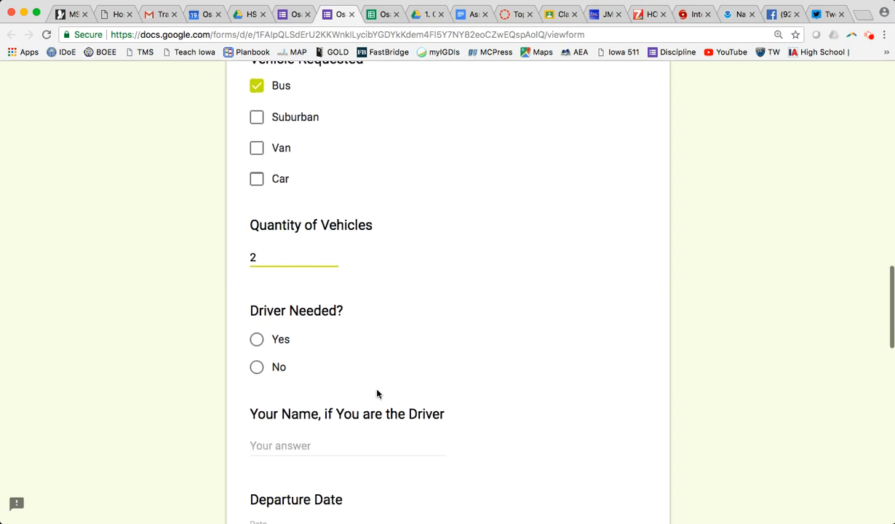
{"action": "left_click", "coordinate": [256, 329]}
{"action": "scroll", "coordinate": [466, 346], "scroll_direction": "down", "scroll_amount": 3}
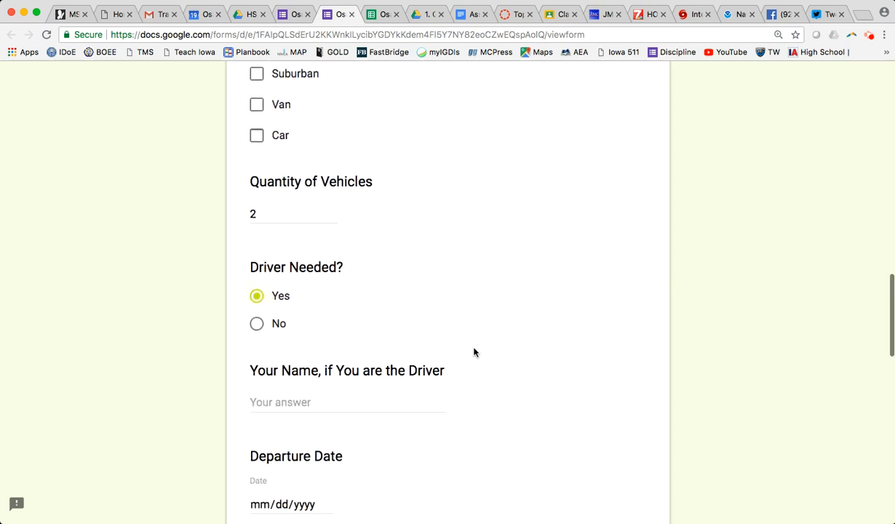
{"action": "left_click", "coordinate": [309, 341]}
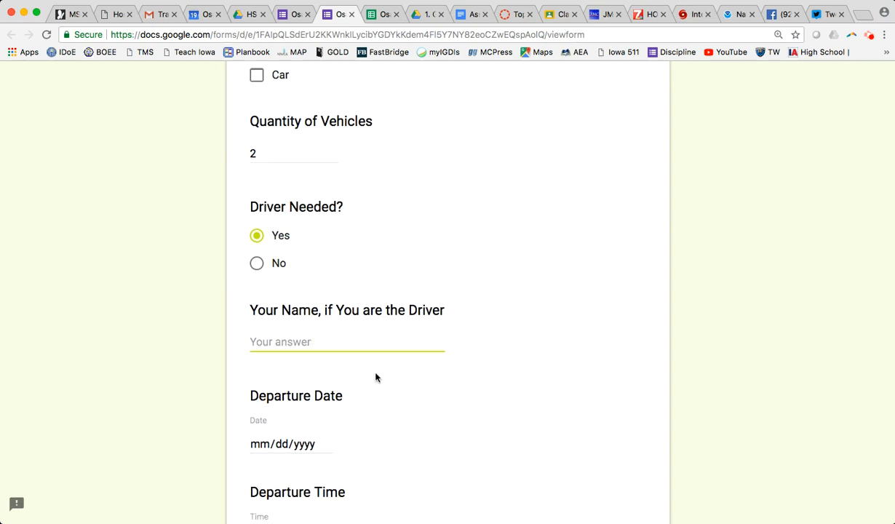
Set the departure date to 08/21/2018 and the departure time to 9:30 AM.
{"action": "scroll", "coordinate": [376, 376], "scroll_direction": "down", "scroll_amount": 2}
{"action": "scroll", "coordinate": [376, 377], "scroll_direction": "down", "scroll_amount": 1}
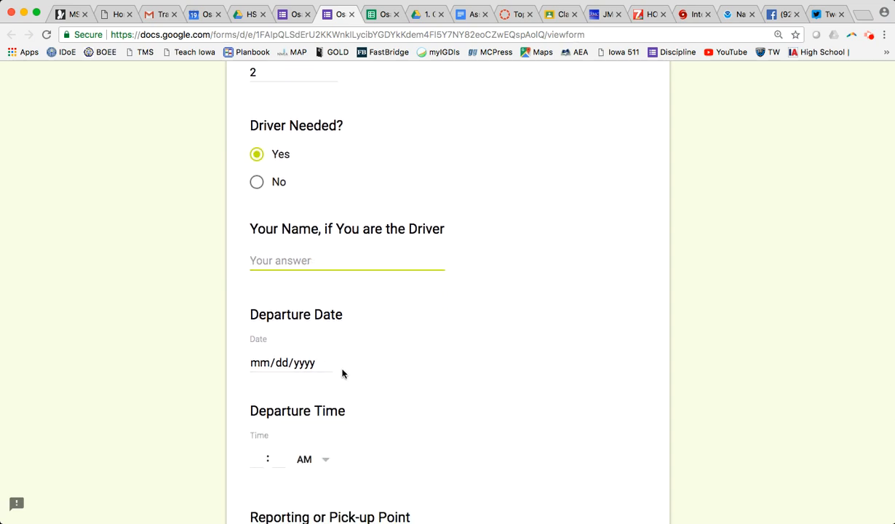
{"action": "left_click", "coordinate": [325, 364]}
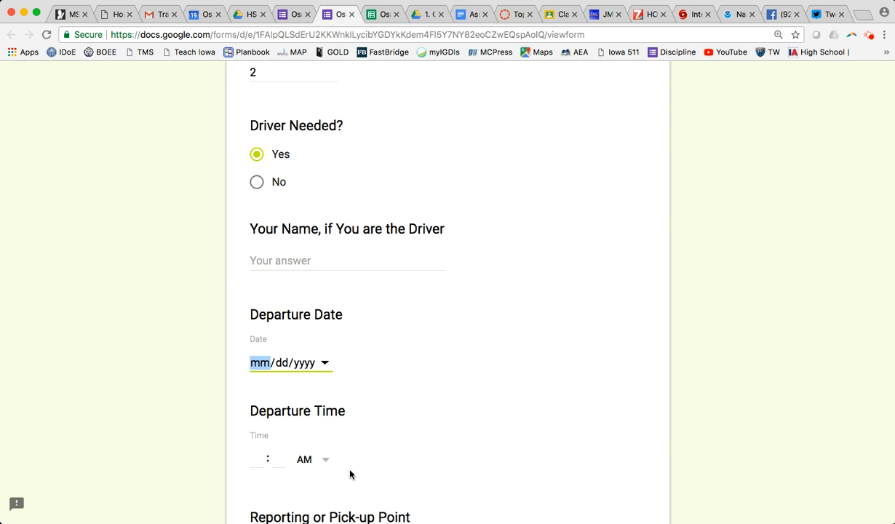
{"action": "key", "text": "Up"}
{"action": "scroll", "coordinate": [439, 341], "scroll_direction": "down", "scroll_amount": 3}
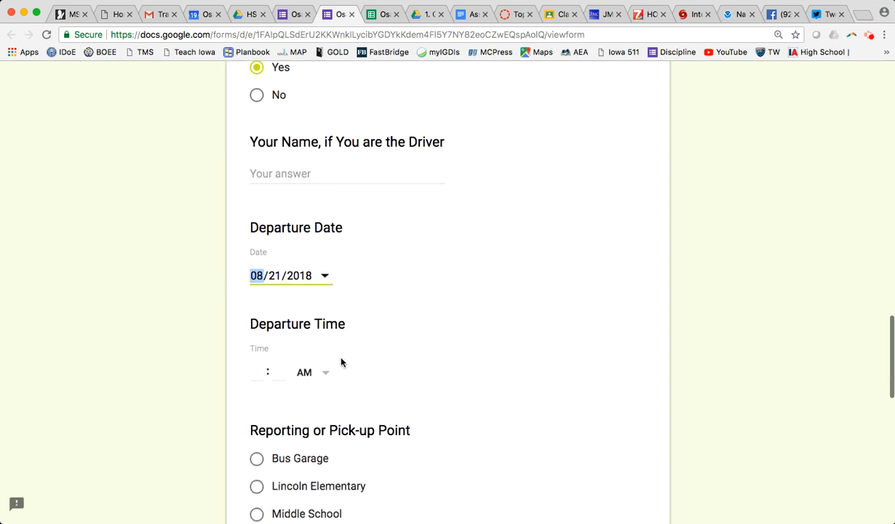
{"action": "left_click", "coordinate": [256, 372]}
{"action": "type", "text": "9"}
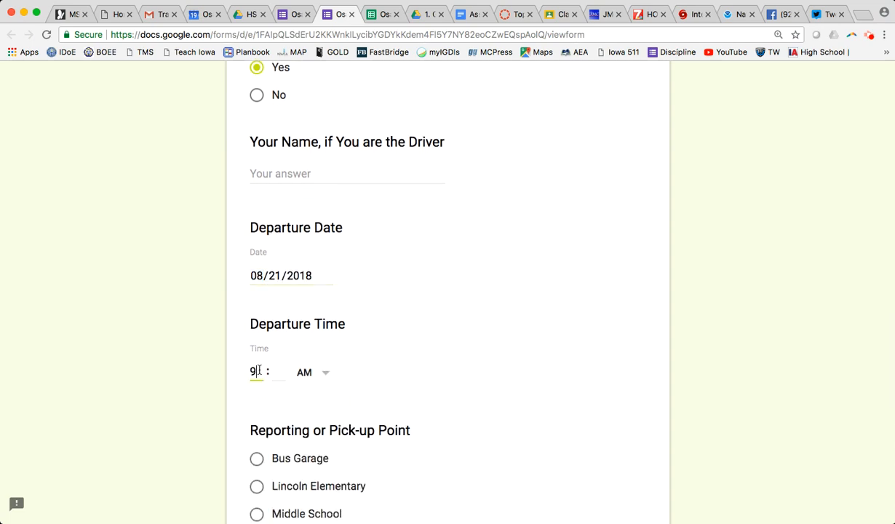
{"action": "left_click", "coordinate": [276, 372]}
{"action": "type", "text": "30"}
Choose Lincoln Elementary as the reporting or pick-up point.
{"action": "scroll", "coordinate": [463, 418], "scroll_direction": "down", "scroll_amount": 2}
{"action": "scroll", "coordinate": [463, 417], "scroll_direction": "down", "scroll_amount": 3}
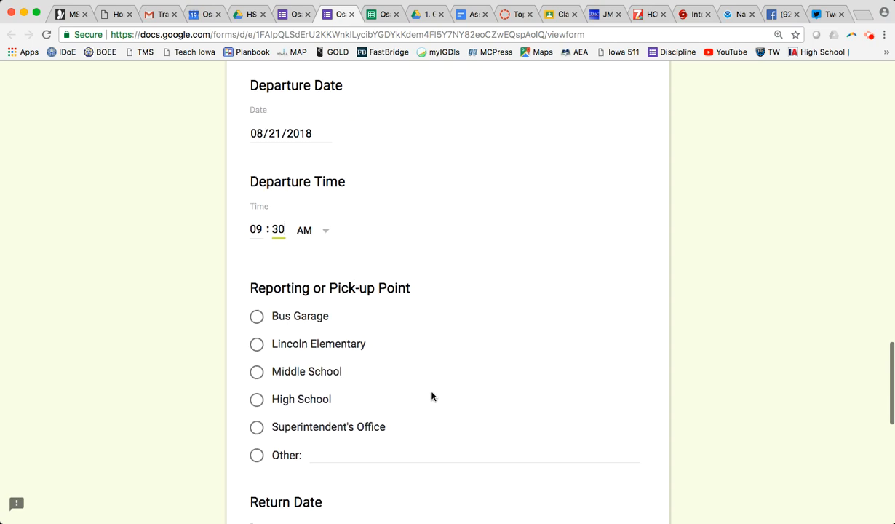
{"action": "left_click", "coordinate": [256, 344]}
Set the return date of the trip to 08/21/2018.
{"action": "scroll", "coordinate": [463, 344], "scroll_direction": "down", "scroll_amount": 8}
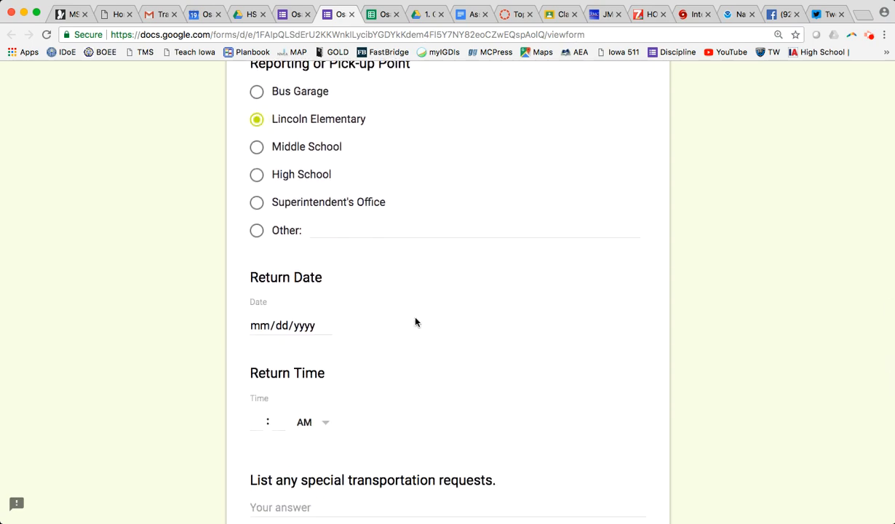
{"action": "scroll", "coordinate": [415, 321], "scroll_direction": "up", "scroll_amount": 5}
{"action": "scroll", "coordinate": [416, 320], "scroll_direction": "down", "scroll_amount": 2}
{"action": "scroll", "coordinate": [415, 320], "scroll_direction": "up", "scroll_amount": 3}
{"action": "scroll", "coordinate": [416, 322], "scroll_direction": "down", "scroll_amount": 6}
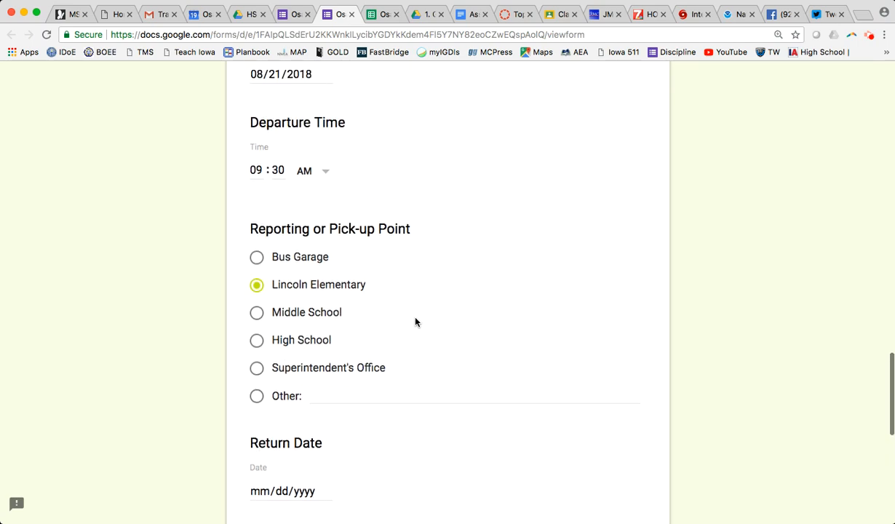
{"action": "left_click", "coordinate": [325, 335]}
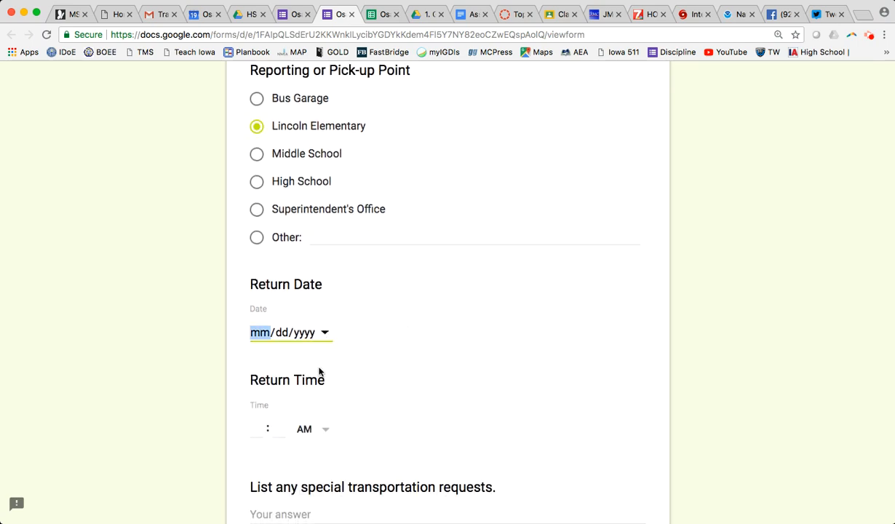
{"action": "left_click", "coordinate": [318, 439]}
Set the return time of the trip to 12:30 PM.
{"action": "scroll", "coordinate": [480, 355], "scroll_direction": "down", "scroll_amount": 1}
{"action": "scroll", "coordinate": [480, 356], "scroll_direction": "down", "scroll_amount": 5}
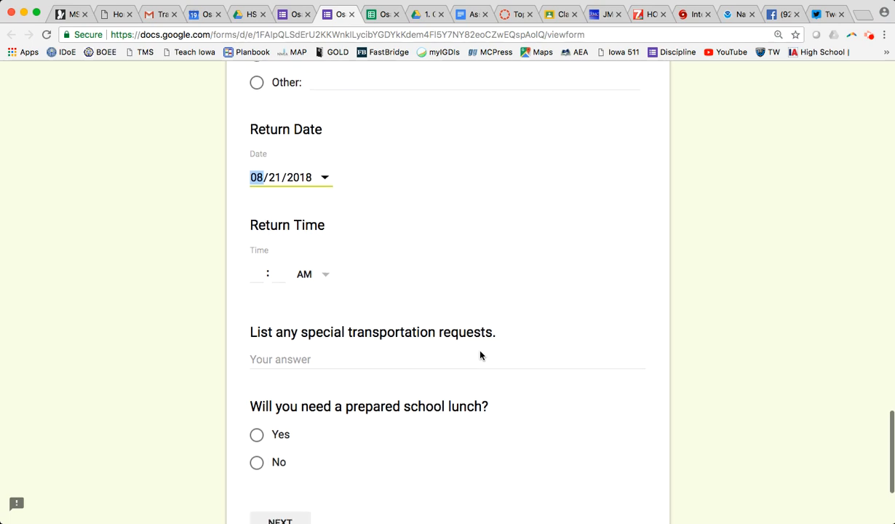
{"action": "left_click", "coordinate": [261, 273]}
{"action": "type", "text": "12 : "}
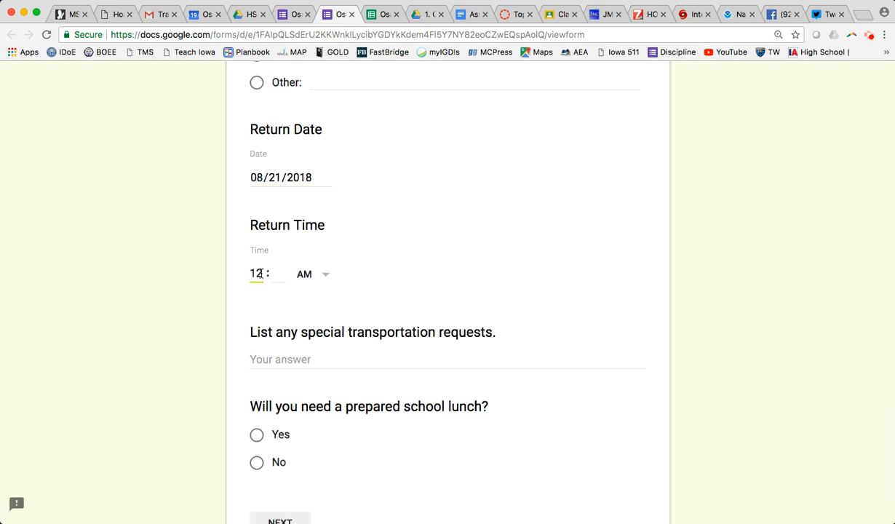
{"action": "type", "text": "30"}
{"action": "left_click", "coordinate": [326, 281]}
{"action": "left_click", "coordinate": [319, 307]}
Enter "None" for special transportation requests and answer Yes to the prepared school lunch, continuing to the next form section.
{"action": "left_click", "coordinate": [342, 355]}
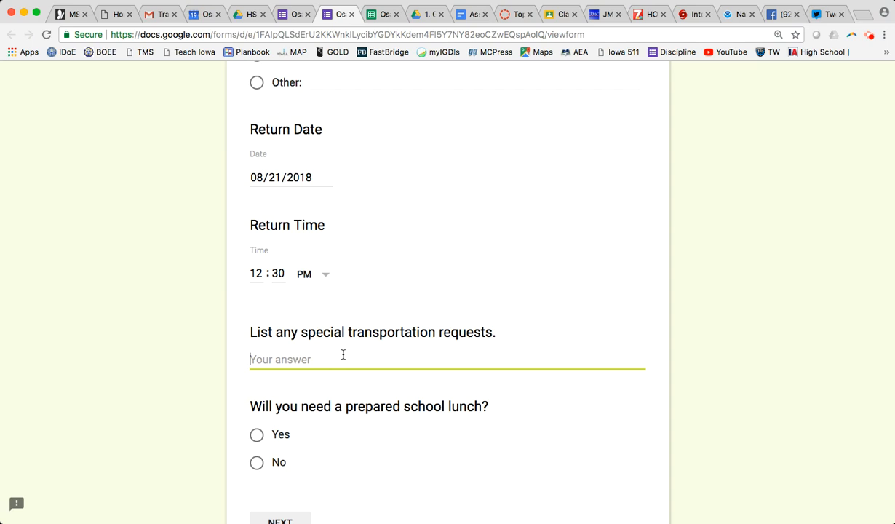
{"action": "type", "text": "Nones"}
{"action": "scroll", "coordinate": [418, 373], "scroll_direction": "down", "scroll_amount": 5}
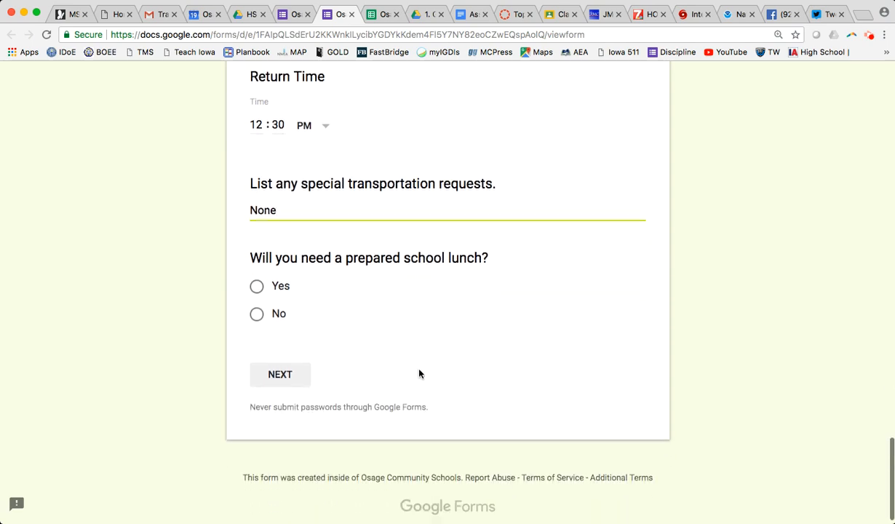
{"action": "left_click", "coordinate": [256, 287]}
{"action": "left_click", "coordinate": [283, 364]}
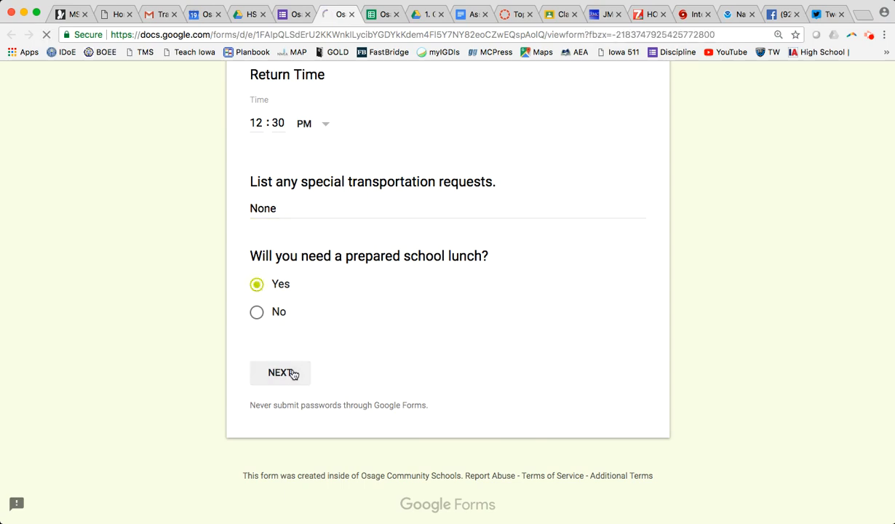
Choose Lincoln Elementary as the location in the School Lunch section.
{"action": "scroll", "coordinate": [466, 392], "scroll_direction": "down", "scroll_amount": 5}
{"action": "left_click", "coordinate": [361, 247]}
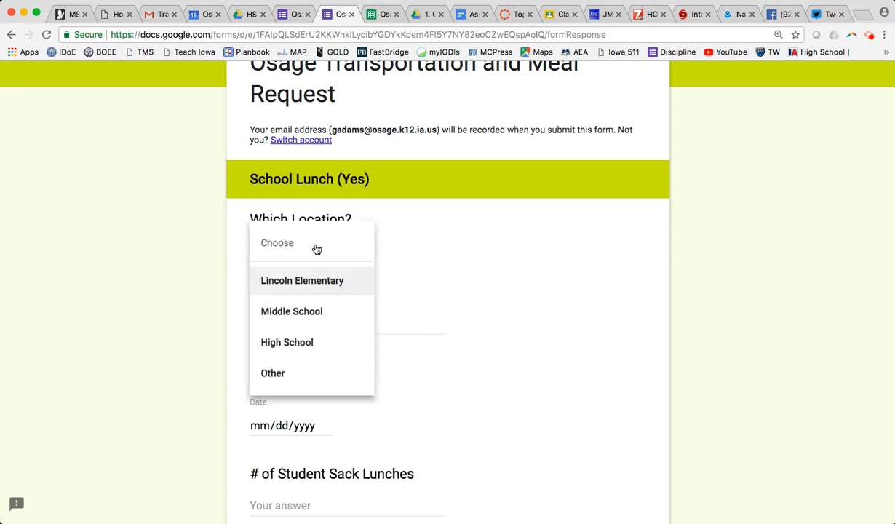
{"action": "left_click", "coordinate": [317, 282]}
Enter the requester's name for the lunch request and set the date of trip to 08/21/2018.
{"action": "left_click", "coordinate": [294, 322]}
{"action": "type", "text": "Greg A"}
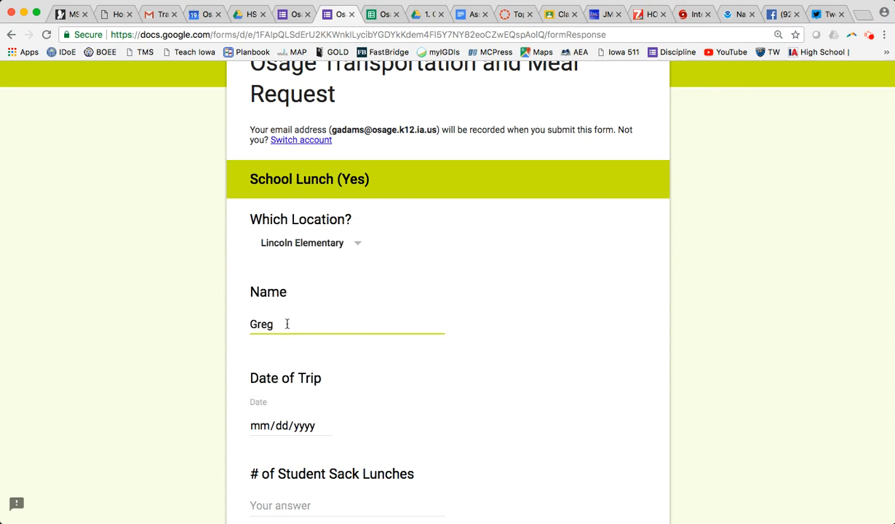
{"action": "left_click", "coordinate": [327, 427]}
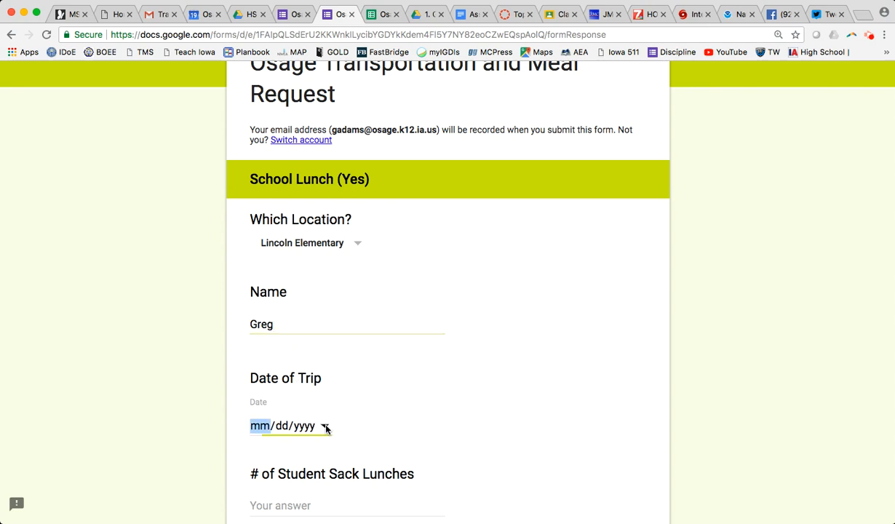
{"action": "left_click", "coordinate": [319, 387]}
Request 70 student sack lunches and 5 adult sack lunches.
{"action": "scroll", "coordinate": [428, 344], "scroll_direction": "down", "scroll_amount": 3}
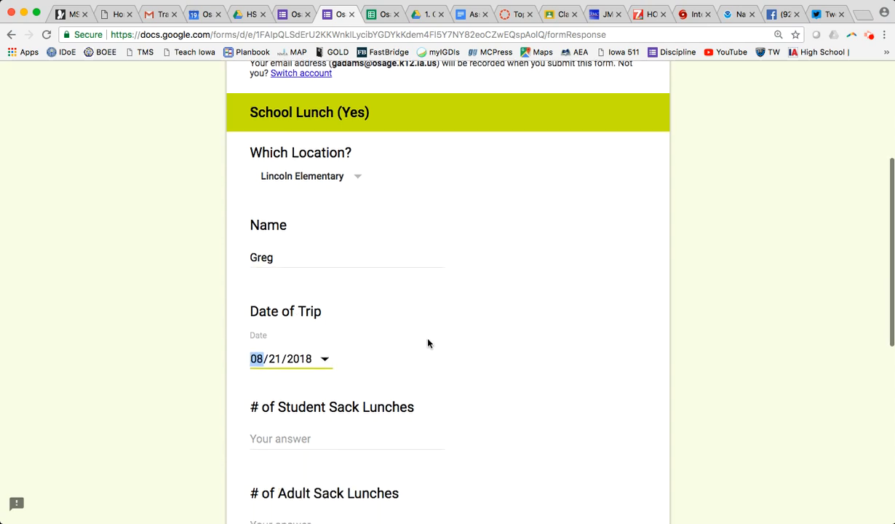
{"action": "left_click", "coordinate": [289, 342]}
{"action": "type", "text": "75"}
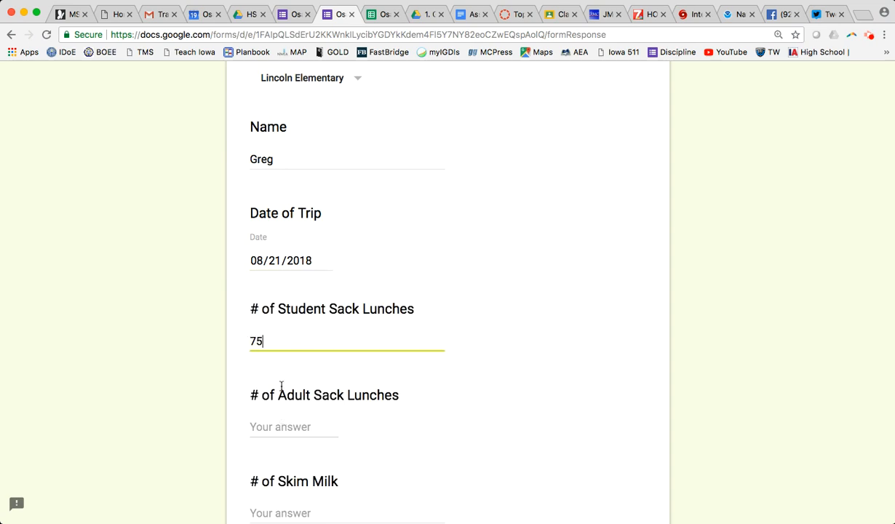
{"action": "key", "text": "BackSpace"}
{"action": "key", "text": "BackSpace"}
{"action": "type", "text": "70"}
{"action": "left_click", "coordinate": [274, 425]}
{"action": "type", "text": "5"}
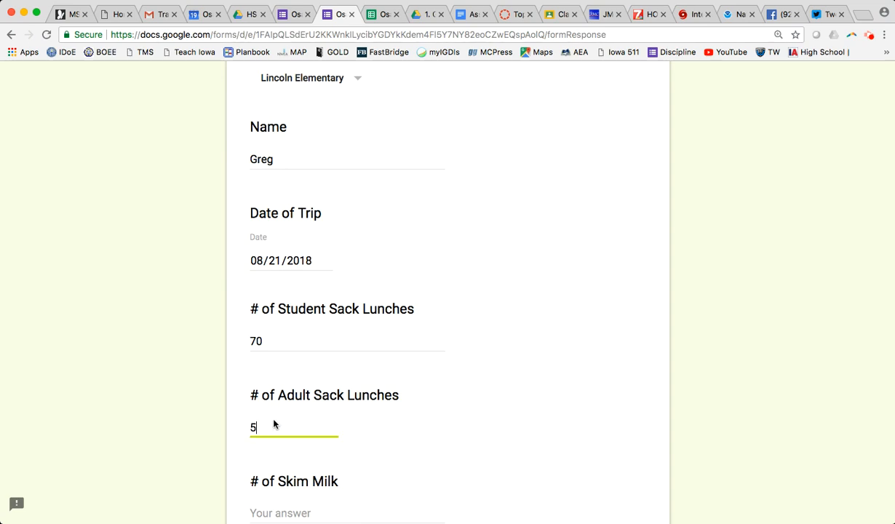
Request 75 skim milks in the School Lunch section.
{"action": "scroll", "coordinate": [439, 398], "scroll_direction": "down", "scroll_amount": 3}
{"action": "left_click", "coordinate": [303, 403]}
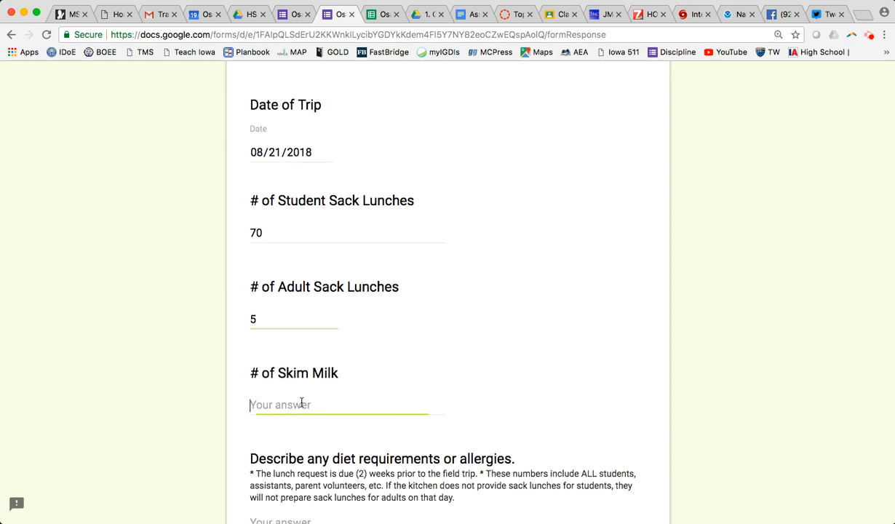
{"action": "type", "text": "75"}
Describe the diet requirements or allergies as "One peanut allergy." and submit the request form.
{"action": "scroll", "coordinate": [393, 375], "scroll_direction": "down", "scroll_amount": 6}
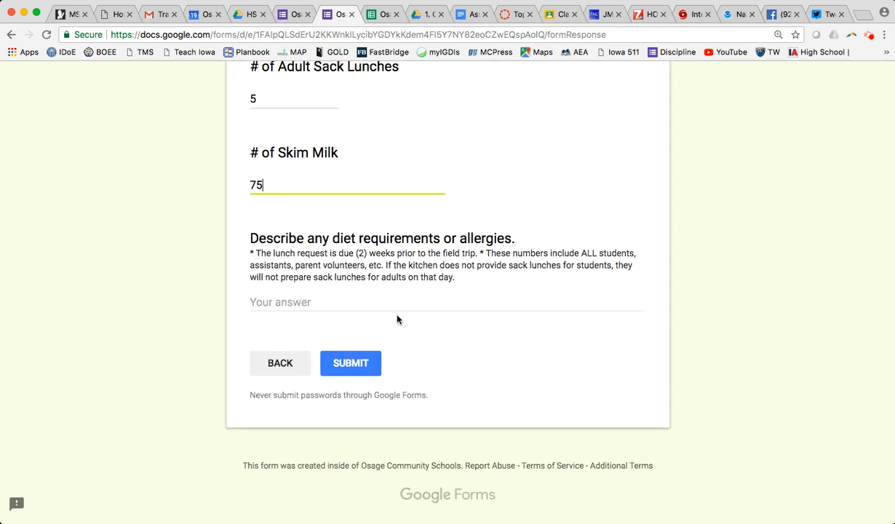
{"action": "left_click", "coordinate": [350, 306]}
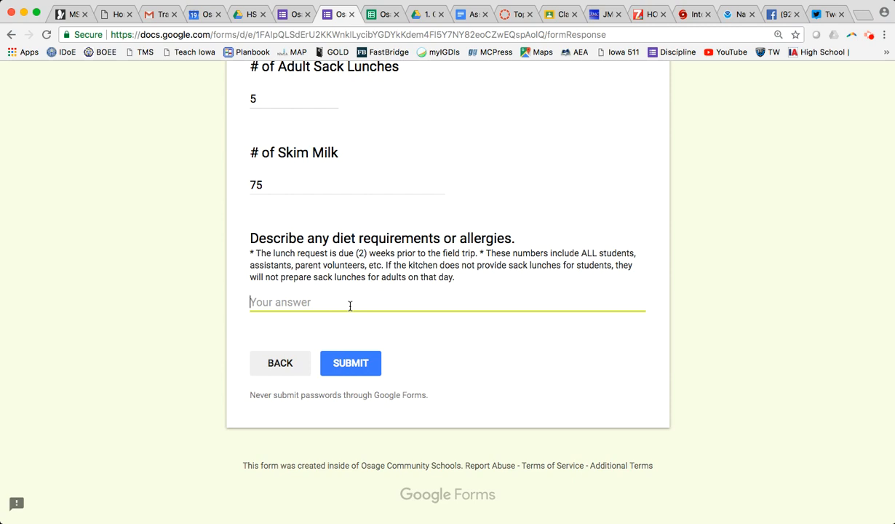
{"action": "type", "text": "One peanut allergy."}
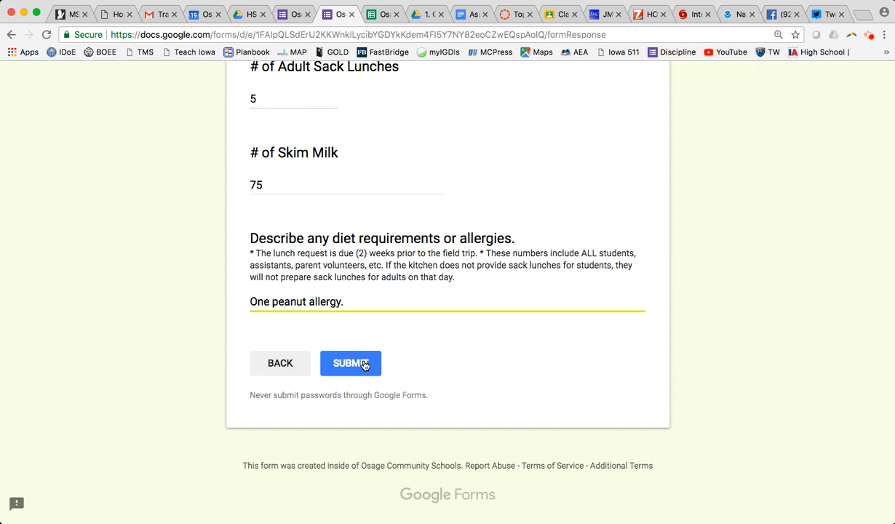
{"action": "left_click", "coordinate": [364, 364]}
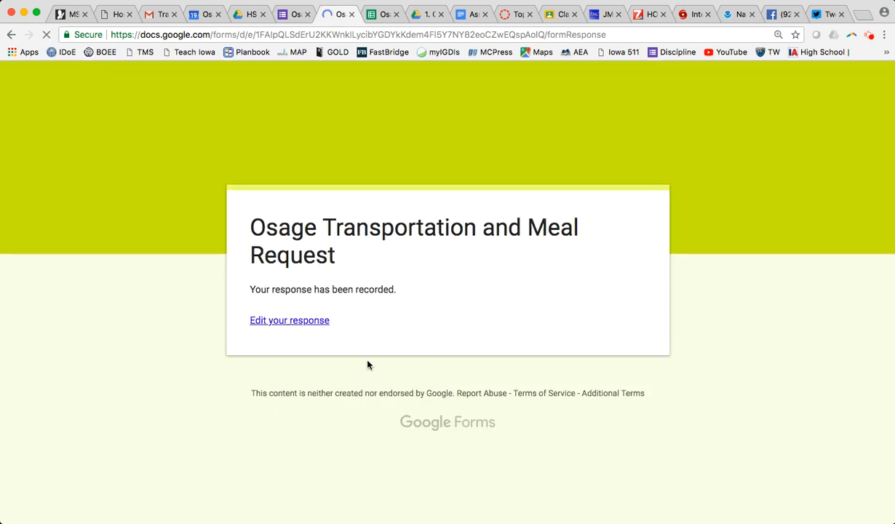
Switch to the Osage Transportation Request (Responses) spreadsheet and examine the row for the submitted Nature Center request.
{"action": "left_click", "coordinate": [374, 16]}
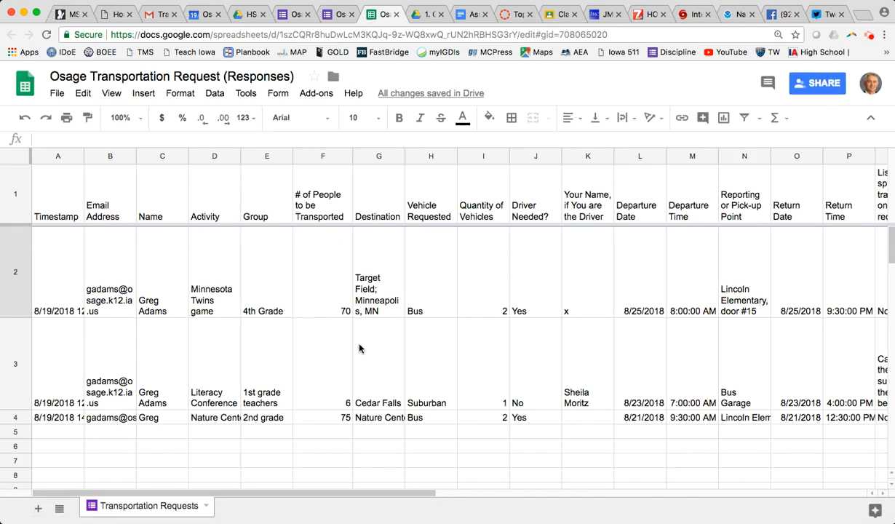
{"action": "scroll", "coordinate": [359, 349], "scroll_direction": "down", "scroll_amount": 2}
{"action": "scroll", "coordinate": [359, 349], "scroll_direction": "down", "scroll_amount": 1}
{"action": "scroll", "coordinate": [359, 349], "scroll_direction": "up", "scroll_amount": 3}
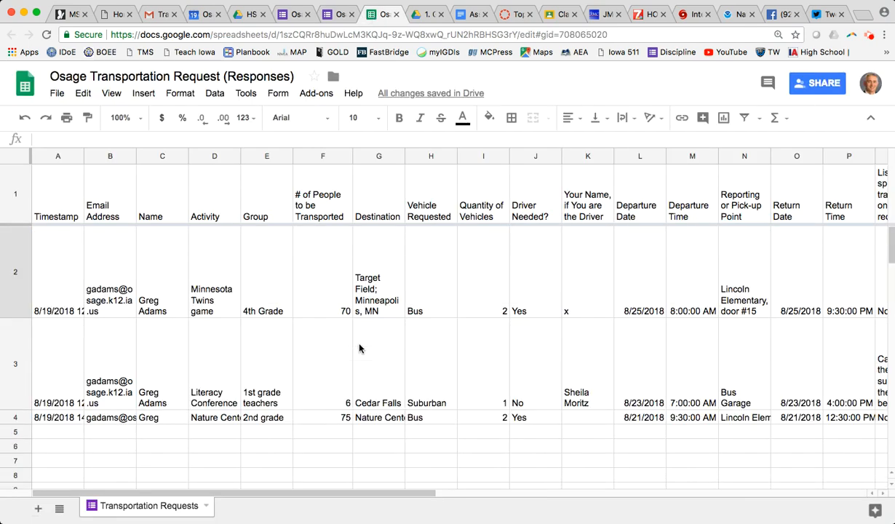
{"action": "scroll", "coordinate": [359, 349], "scroll_direction": "down", "scroll_amount": 1}
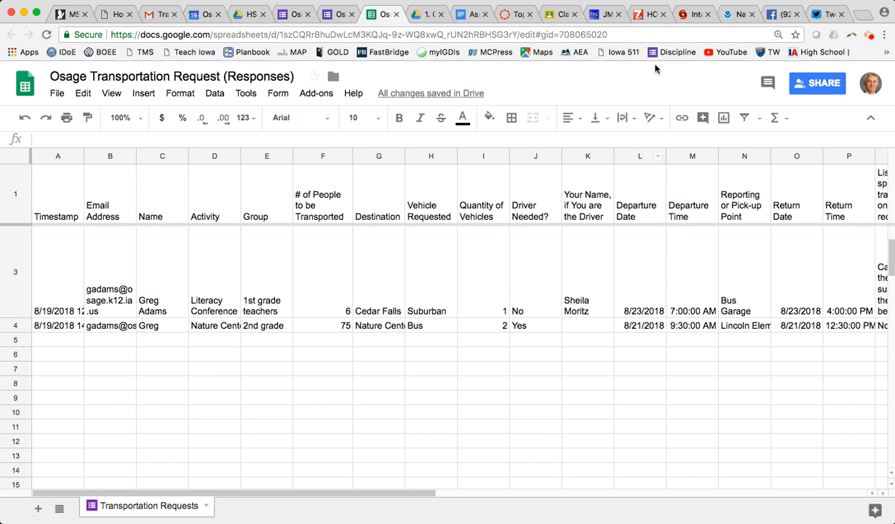
Open formMule's preview of all emails to send and view the Template 1 confirmation email in the template editor.
{"action": "left_click", "coordinate": [318, 93]}
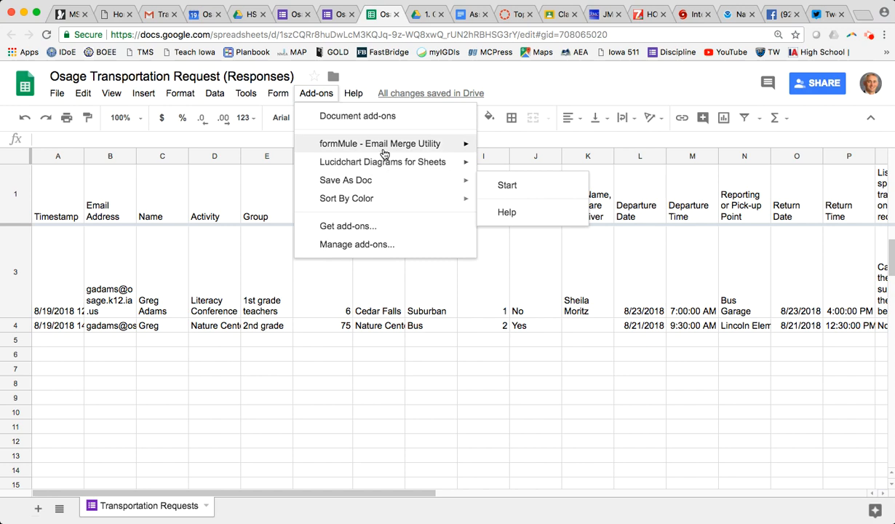
{"action": "mouse_move", "coordinate": [394, 150]}
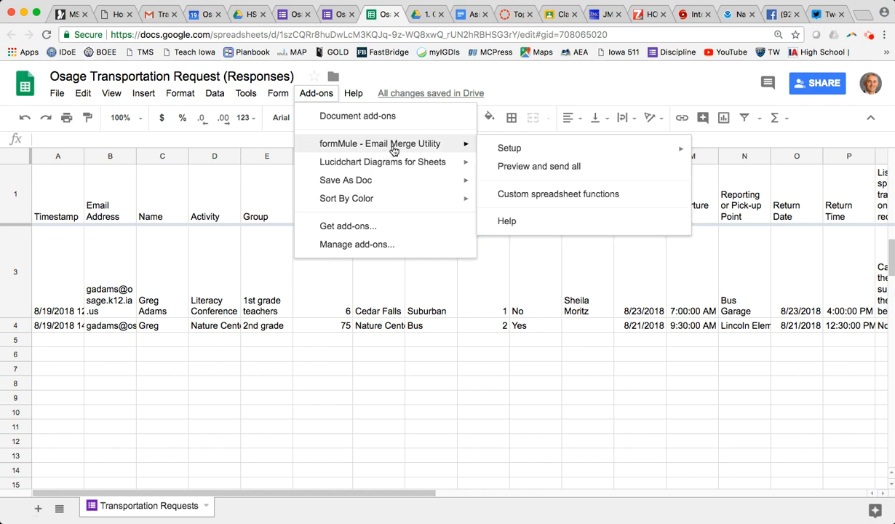
{"action": "left_click", "coordinate": [514, 167]}
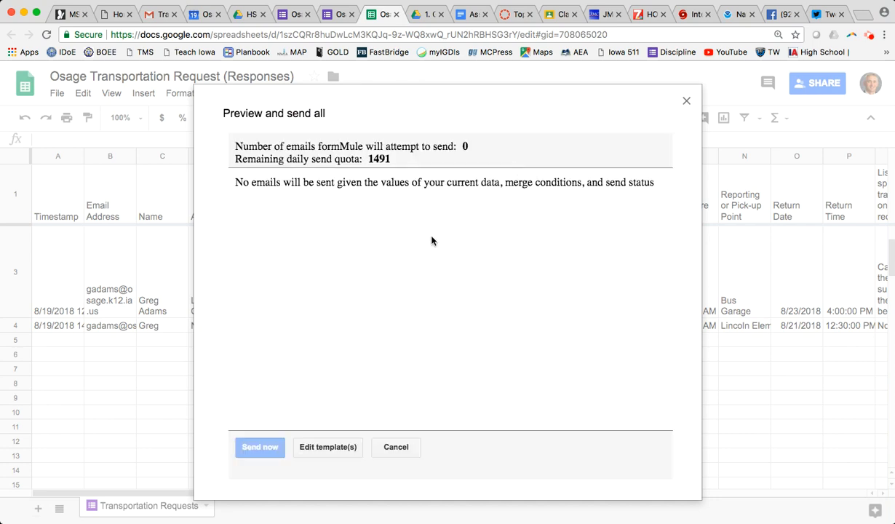
{"action": "left_click", "coordinate": [328, 447]}
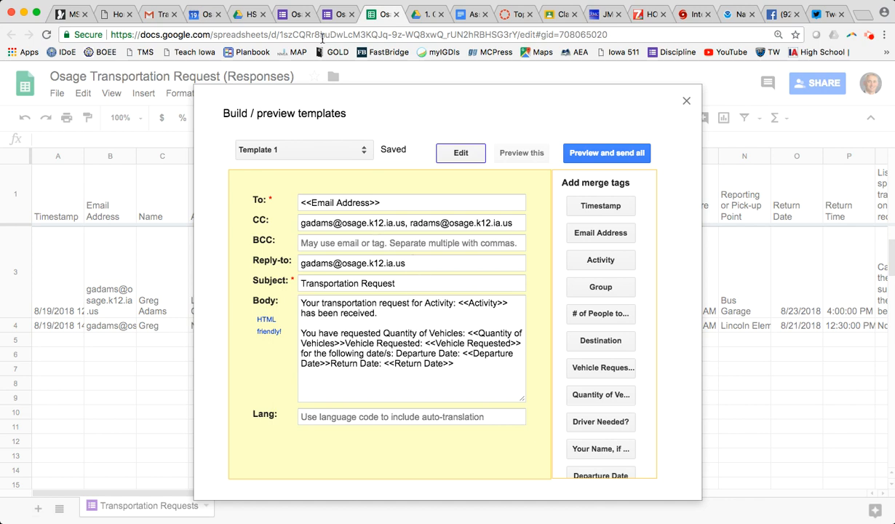
Switch to the Transportation Request conversation in Gmail and show the new confirmation message for the Nature Center trip.
{"action": "left_click", "coordinate": [157, 16]}
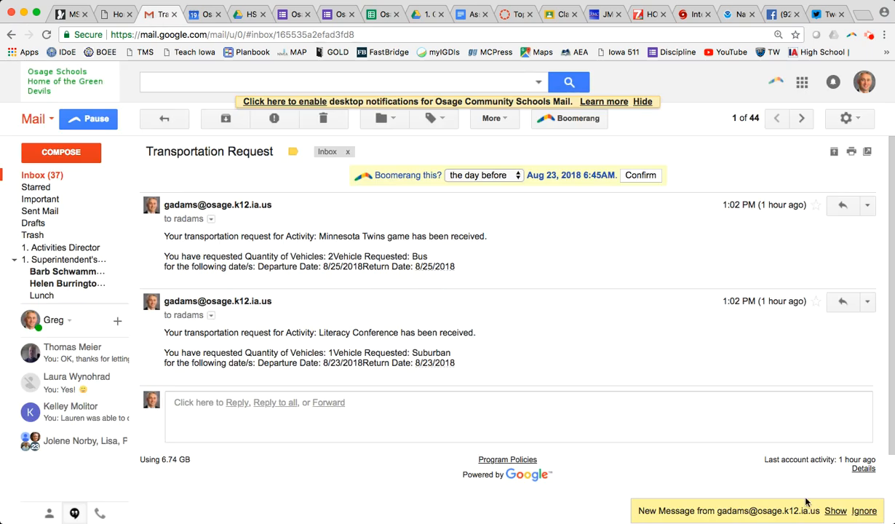
{"action": "left_click", "coordinate": [836, 513]}
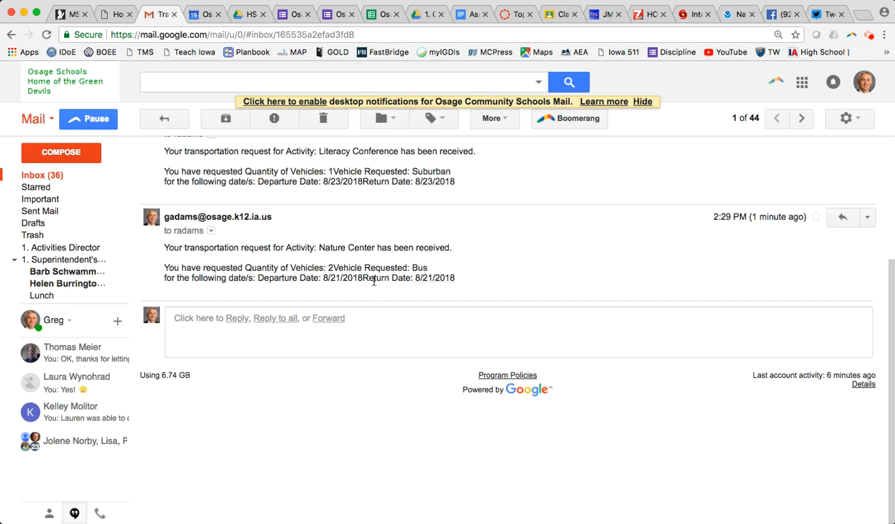
{"action": "scroll", "coordinate": [390, 248], "scroll_direction": "up", "scroll_amount": 5}
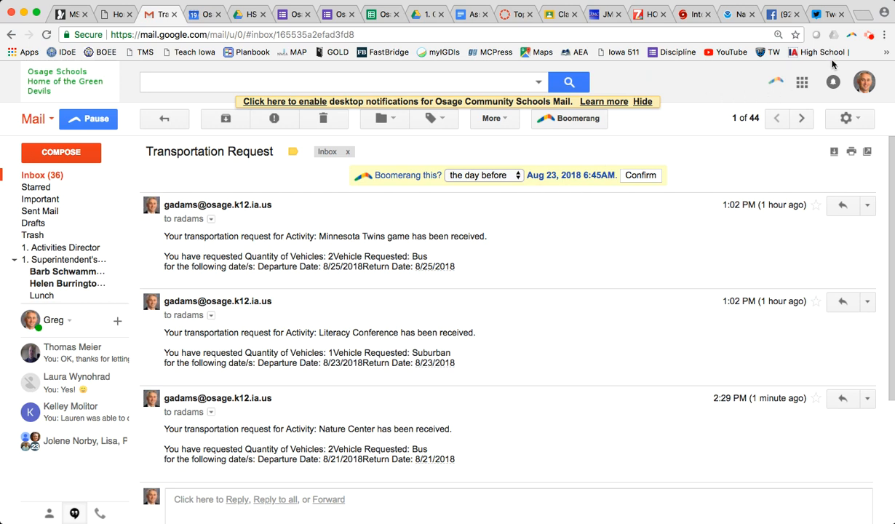
{"action": "left_click", "coordinate": [869, 37]}
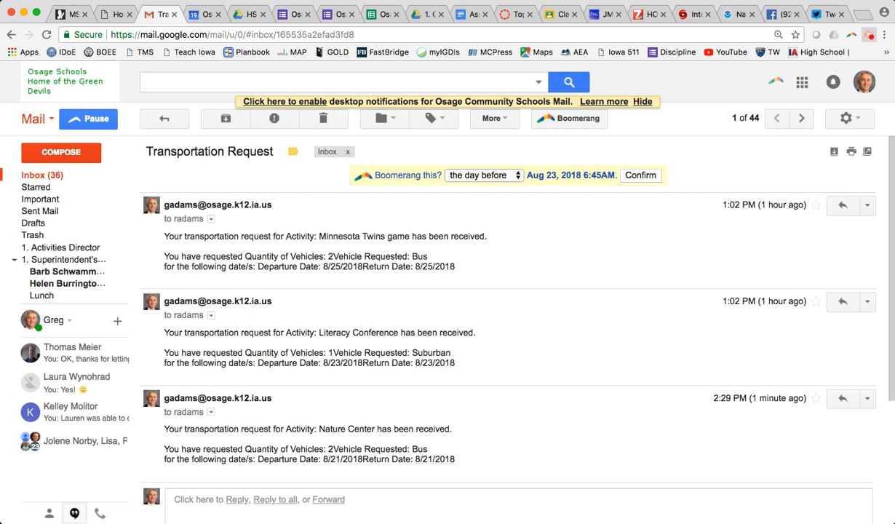